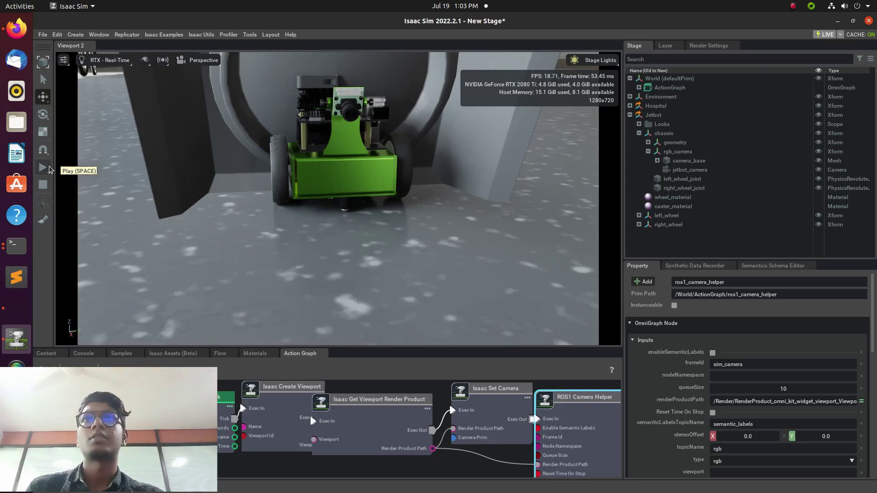
- Glance at the materials library, then return to the camera action graph and zoom out
left_click(42, 167)
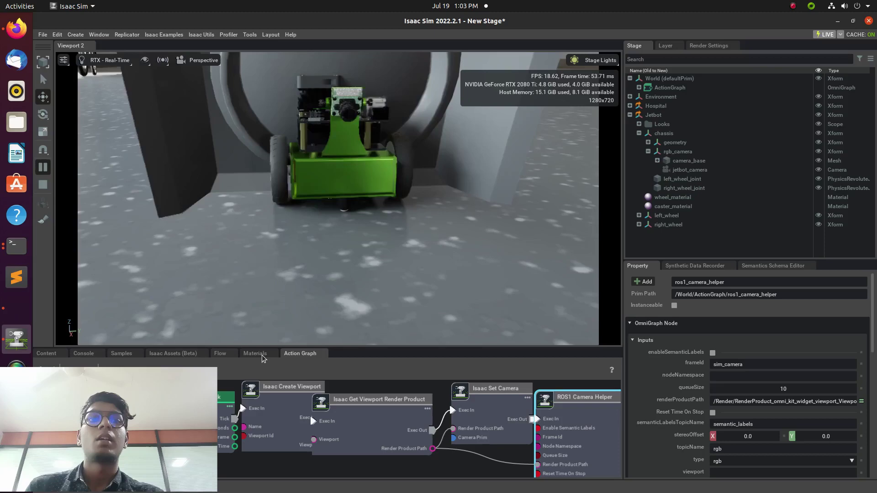
left_click(255, 354)
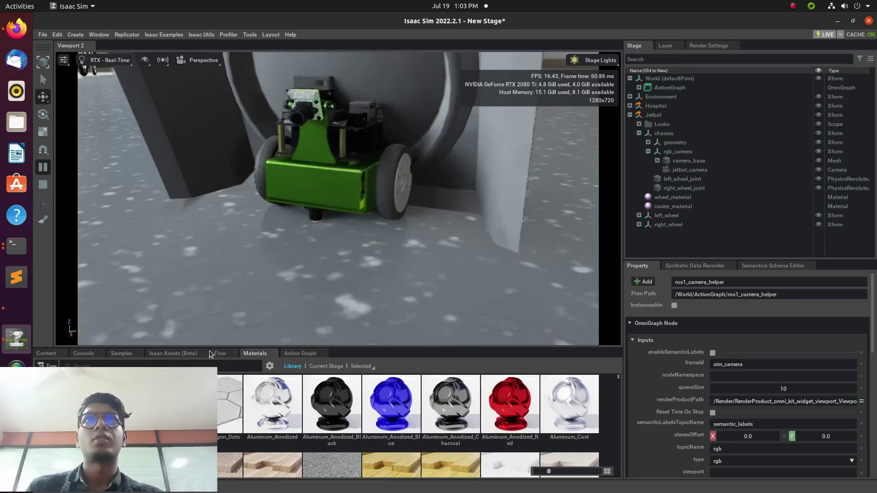
left_click(288, 355)
scroll(340, 388, "down", 3)
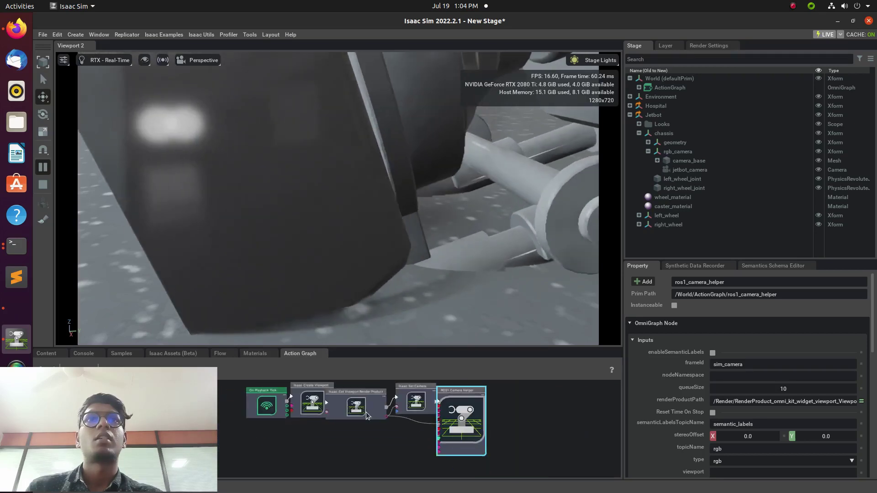
- Line up Tick, Create Viewport, Render Product, Set Camera and Camera Helper nodes left to right
left_click_drag(480, 411, 512, 412)
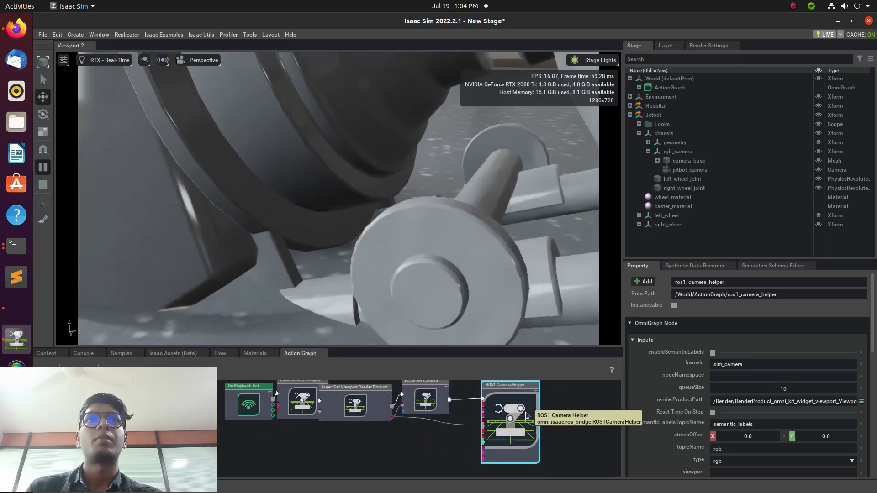
left_click_drag(432, 408, 440, 417)
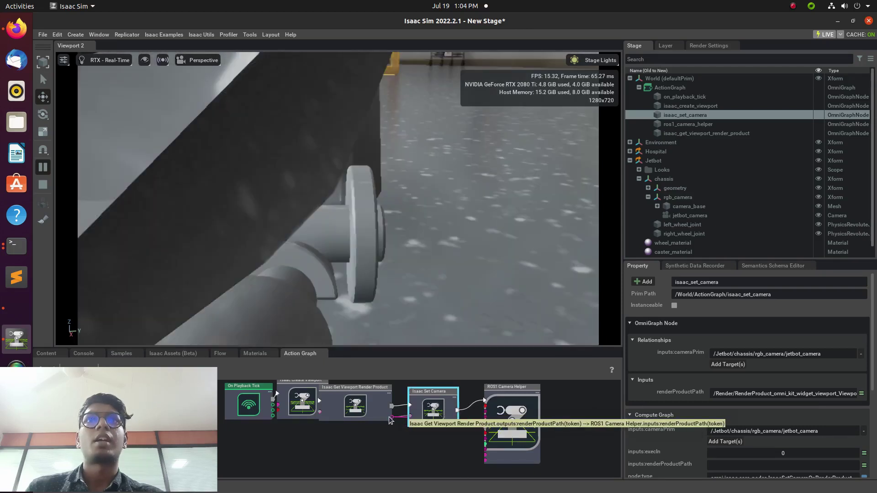
left_click_drag(361, 410, 371, 415)
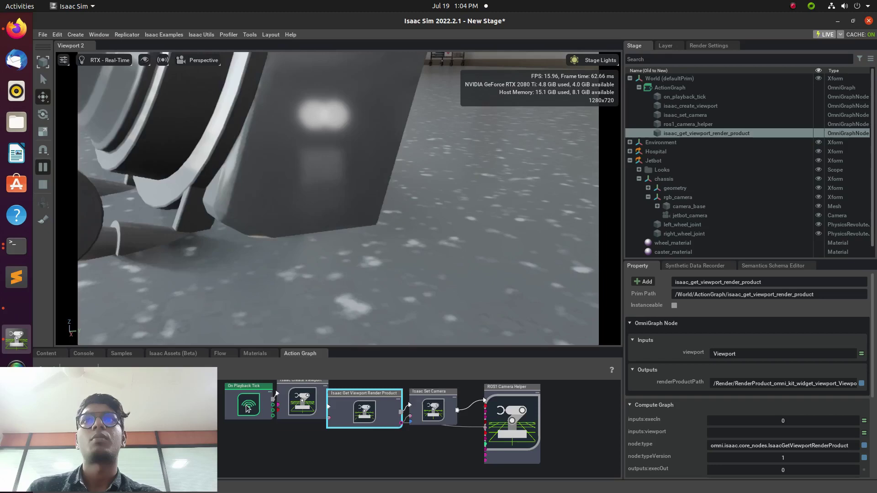
left_click_drag(249, 404, 207, 413)
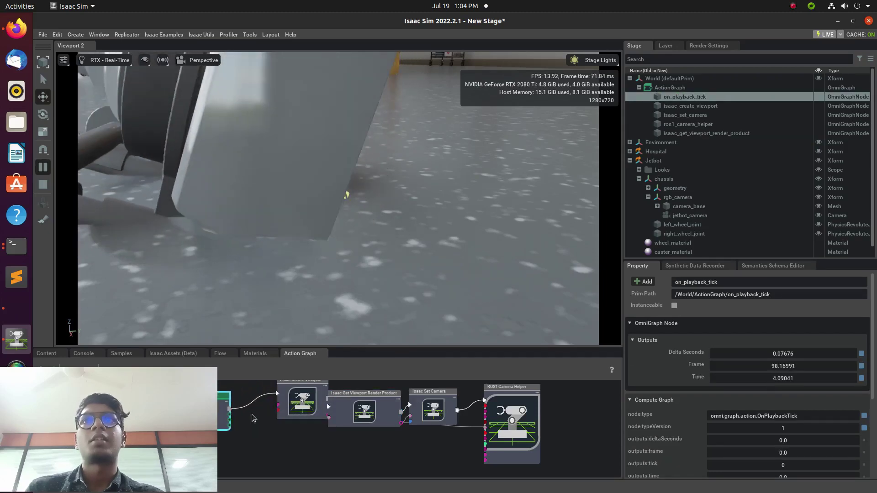
left_click_drag(292, 398, 271, 416)
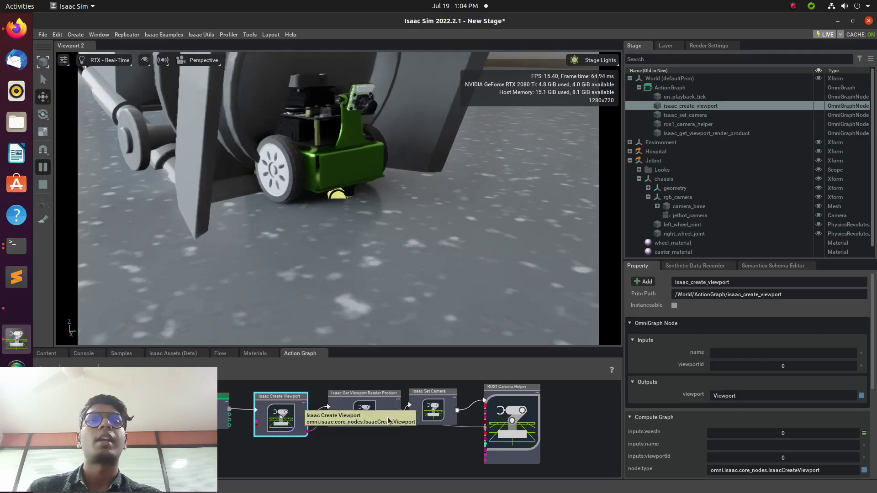
left_click(374, 423)
left_click_drag(373, 423, 368, 428)
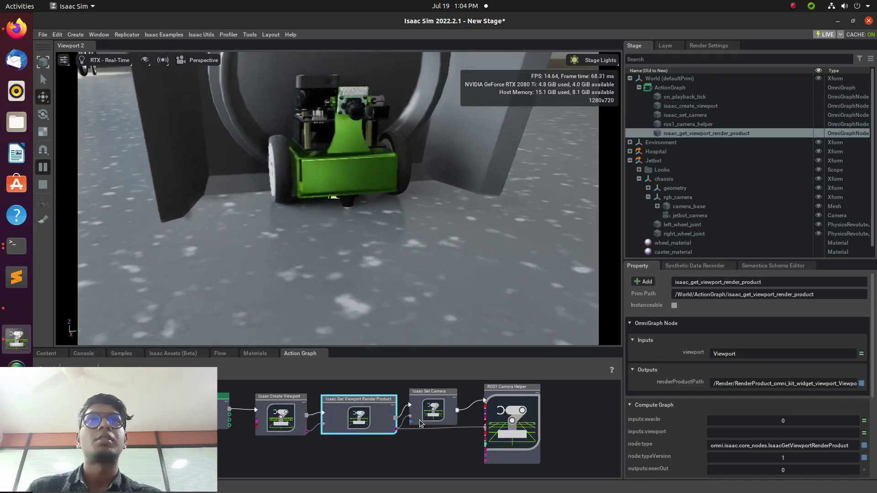
left_click_drag(436, 419, 448, 430)
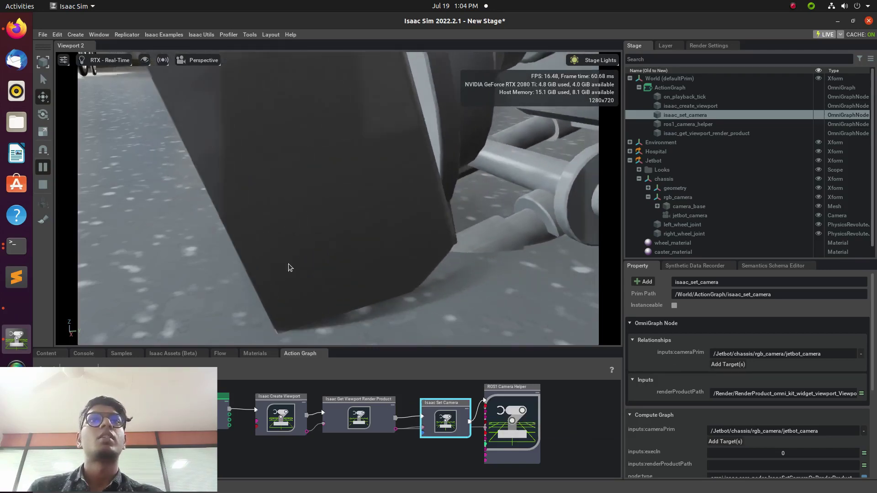
left_click(515, 413)
left_click(448, 419)
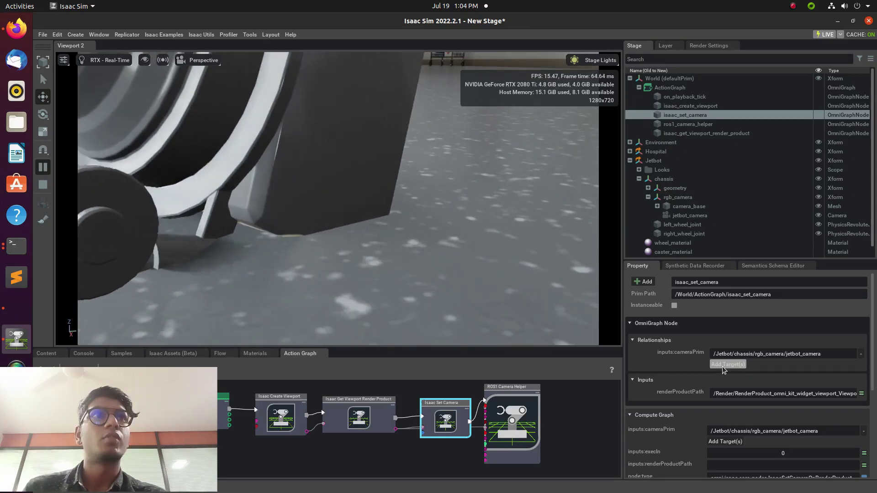
left_click(722, 365)
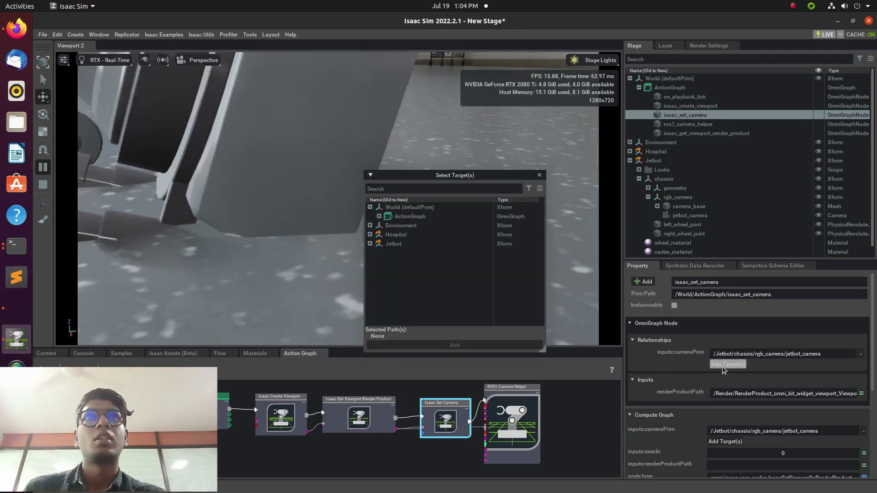
left_click(370, 246)
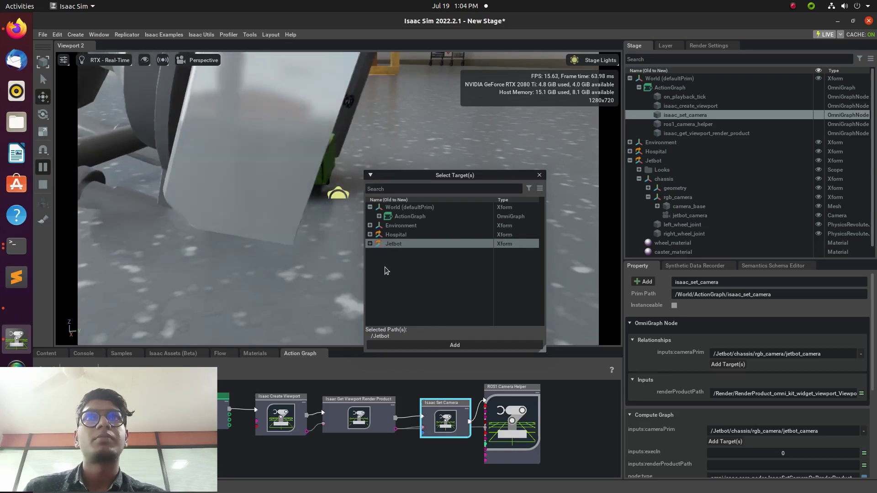
left_click(369, 243)
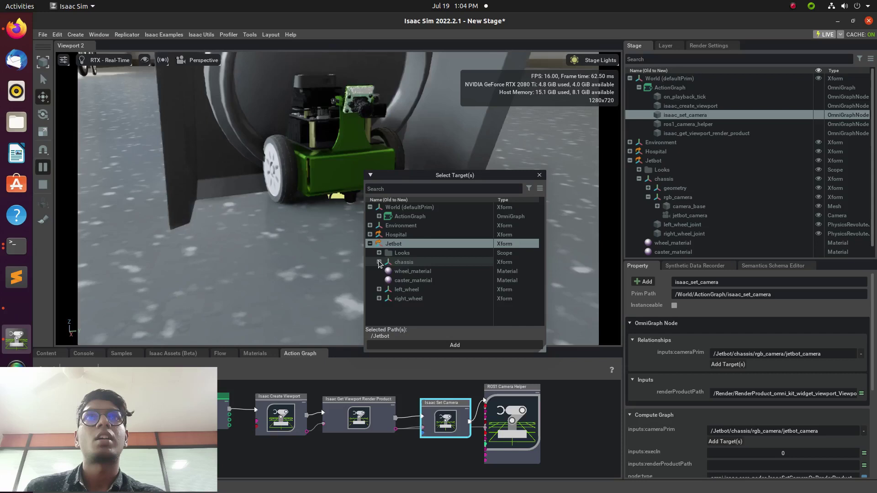
left_click(378, 262)
left_click(388, 280)
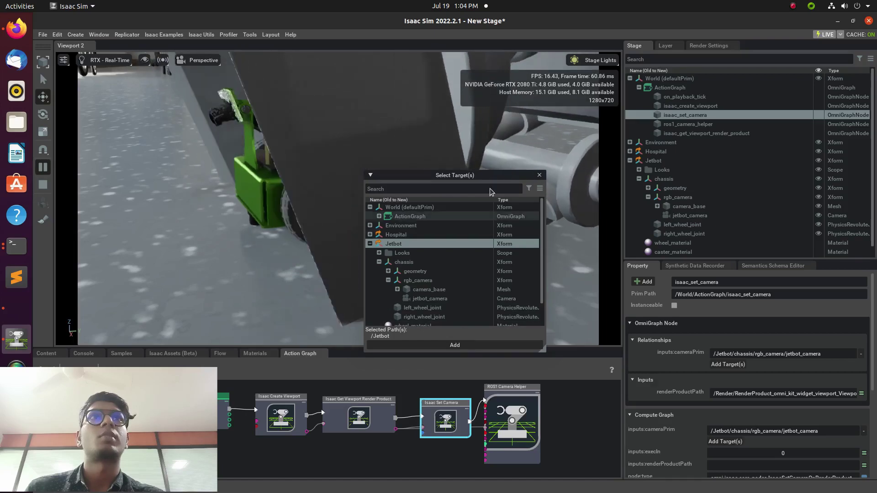
left_click(539, 176)
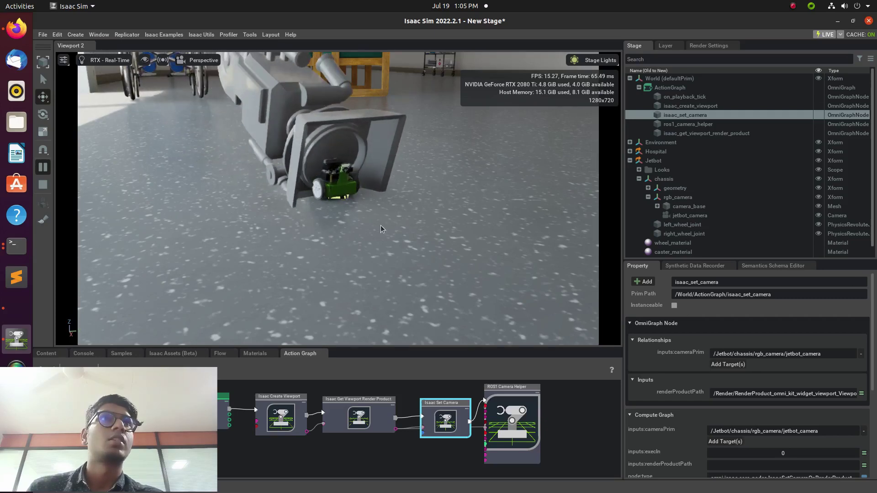
- Select right_wheel_joint under Jetbot > chassis to show its properties
left_click(675, 234)
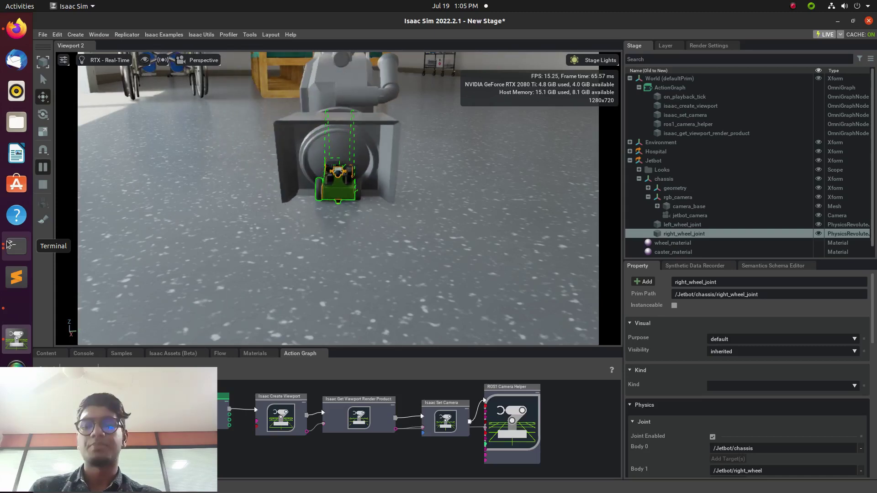
- Run roscore, then list topics in a second tab and mark the /rgb topic name
left_click(8, 244)
type("rosco")
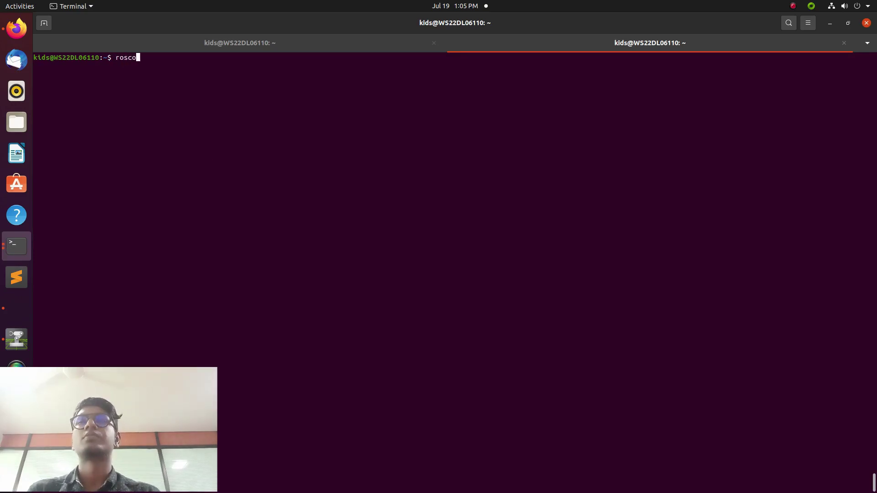
type("re")
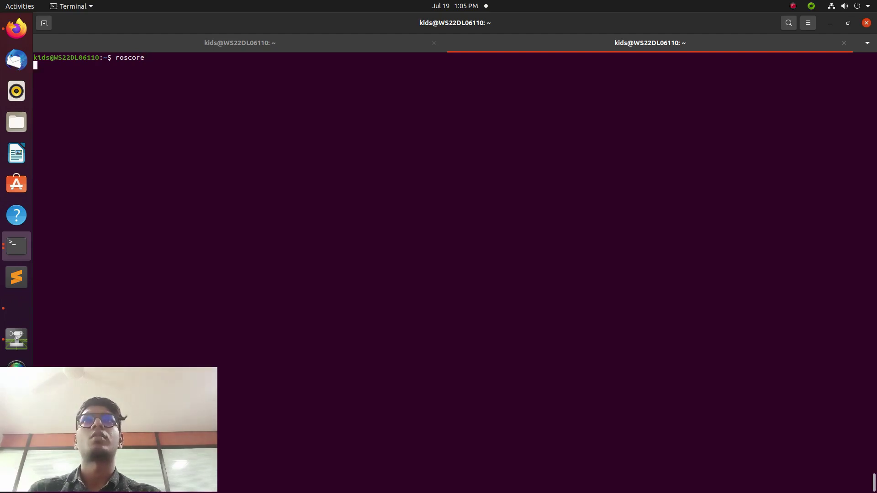
left_click(255, 43)
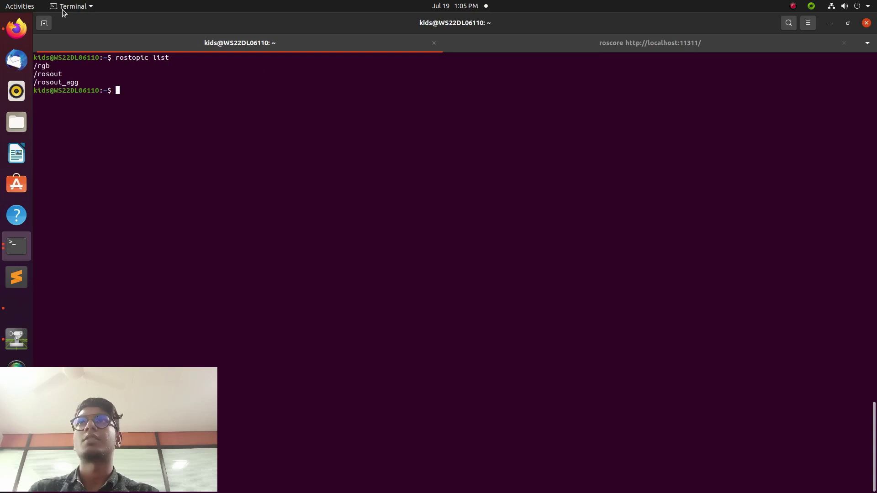
left_click_drag(47, 63, 112, 72)
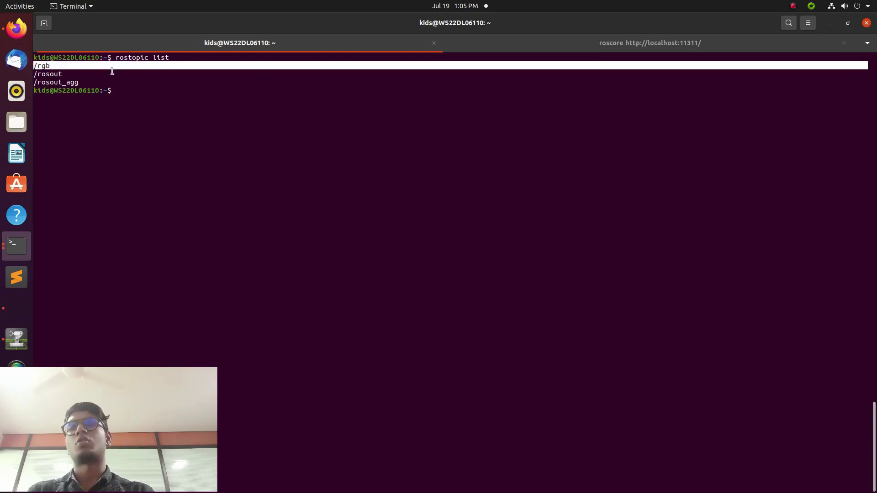
left_click(127, 89)
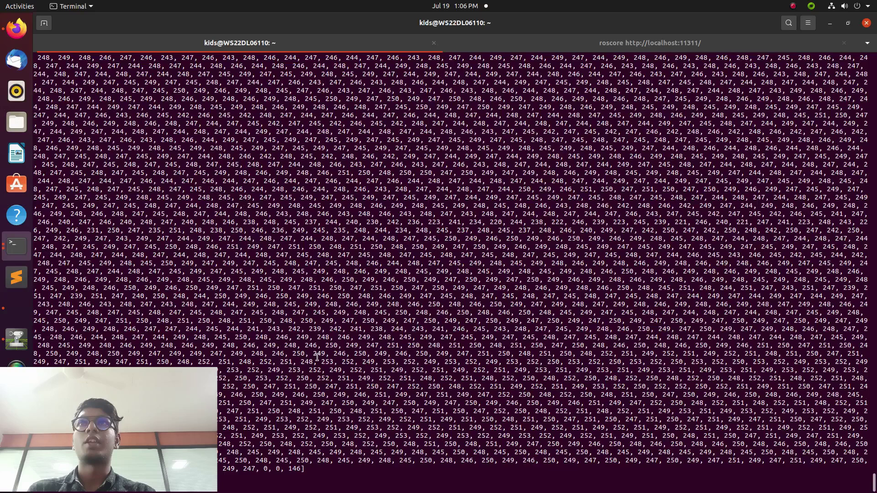
- Stop the /rgb echo, clear the screen and list the home folder with ls
key("ctrl+c")
key("ctrl+l")
type("s")
key("Return")
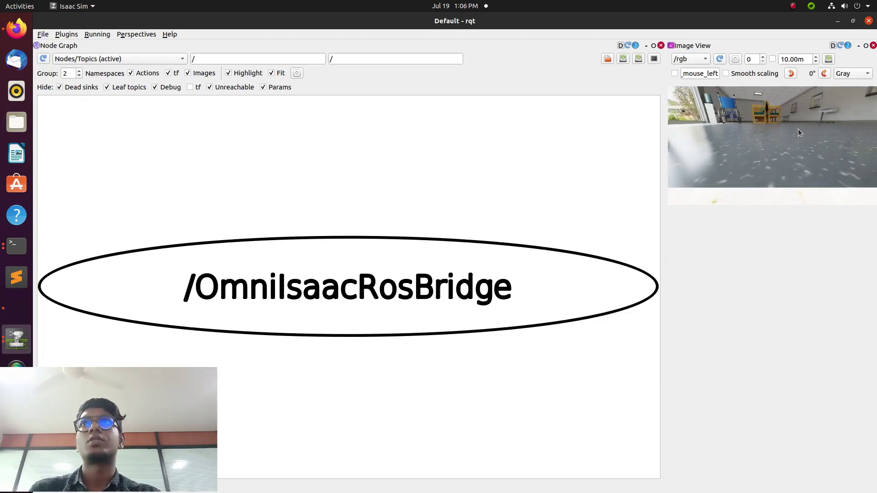
- Set rqt's Node Graph to 'Nodes only', then minimize rqt
left_click(161, 61)
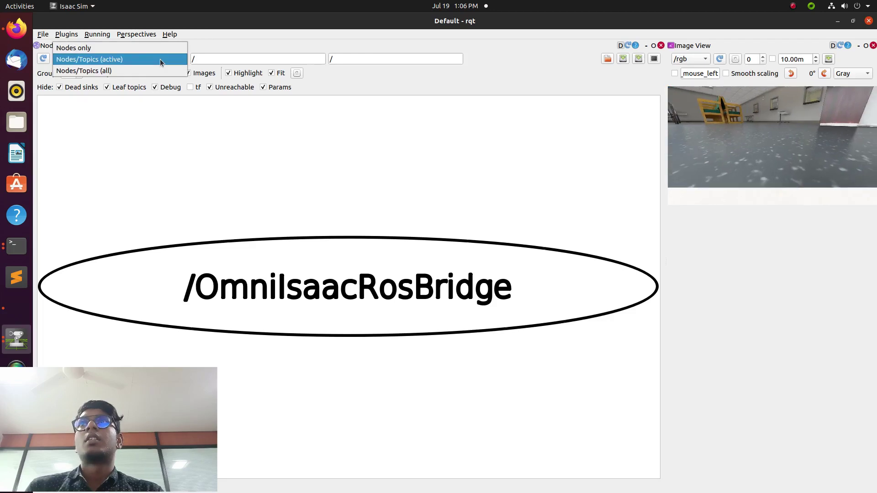
left_click(91, 70)
left_click(119, 59)
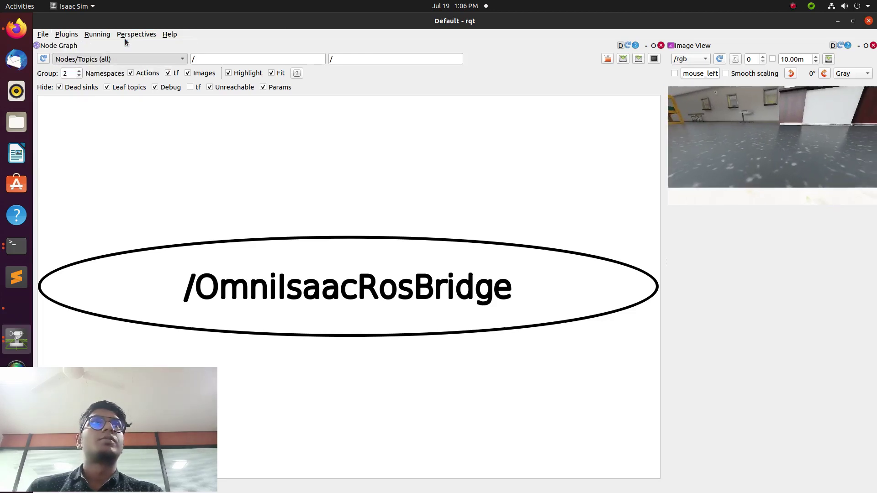
left_click(126, 42)
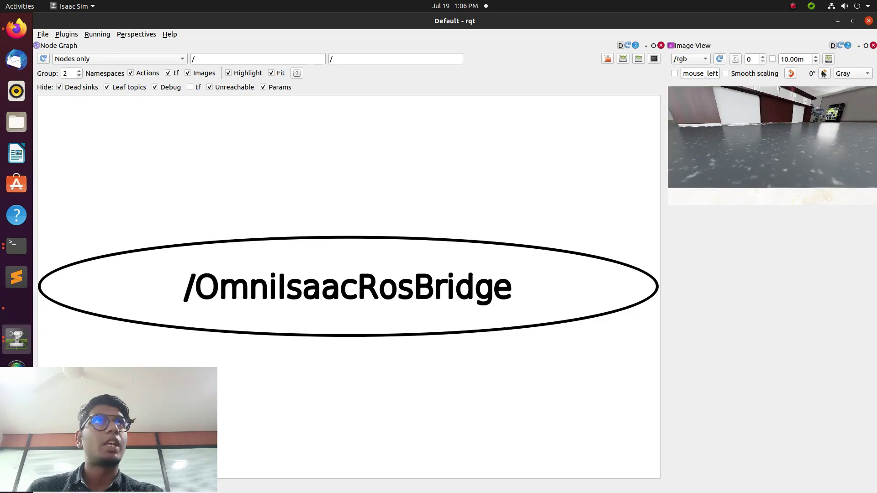
left_click(838, 21)
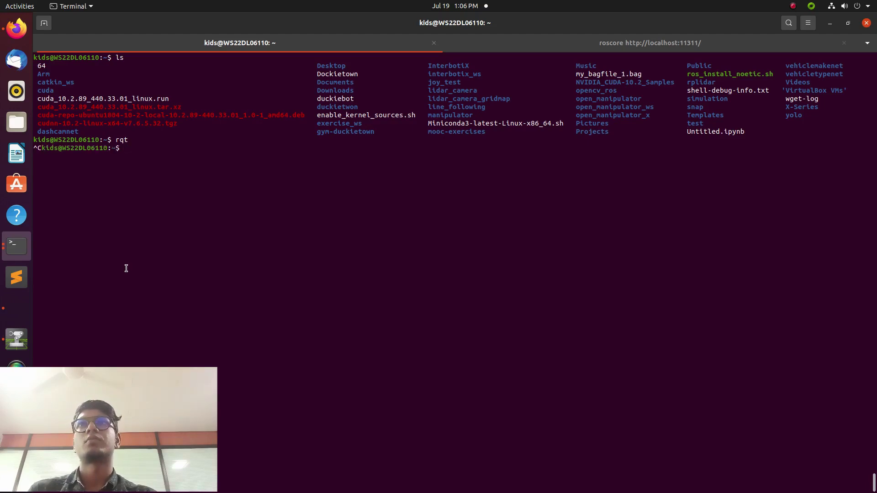
- Search Google in a new Firefox tab for 'yolo ros object detection'
left_click(1, 28)
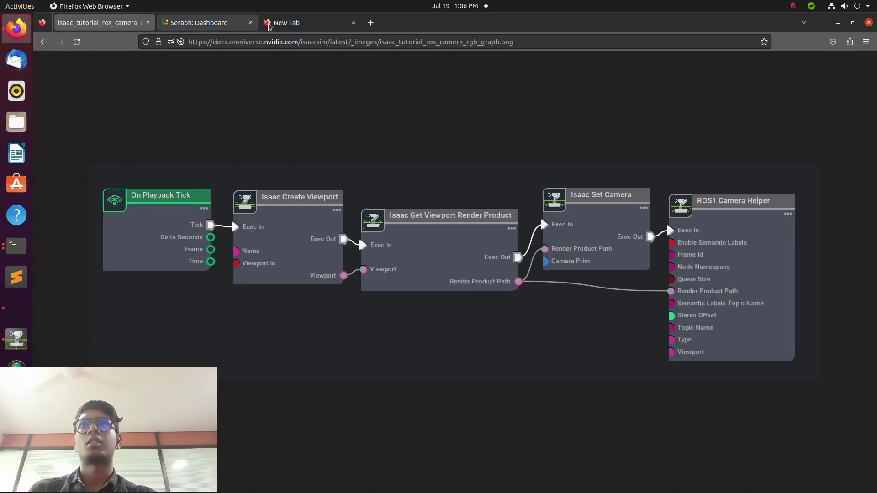
left_click(371, 22)
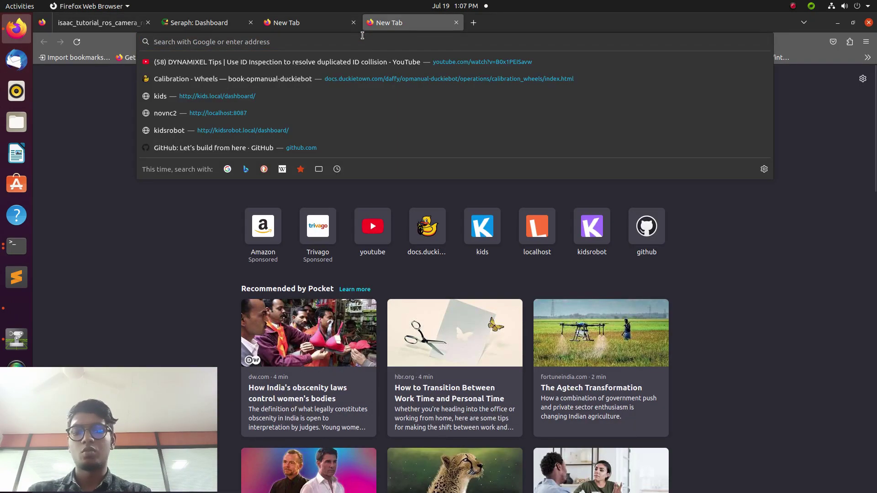
type("yolo")
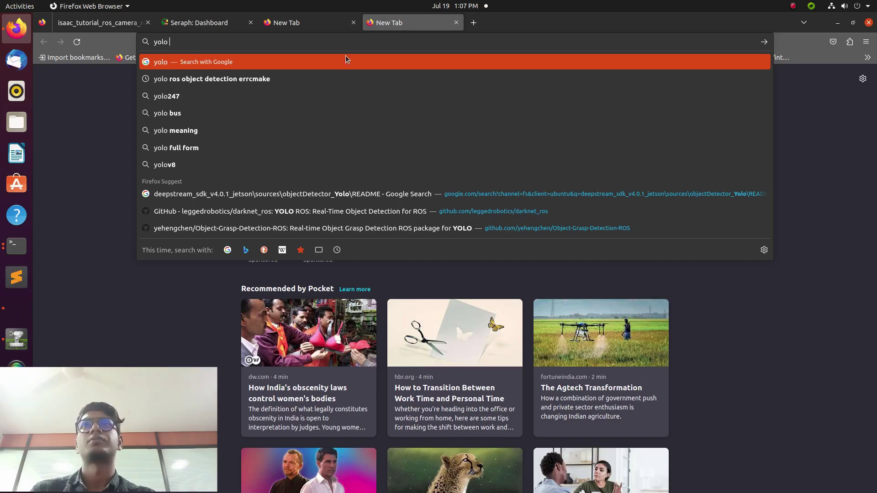
left_click(337, 76)
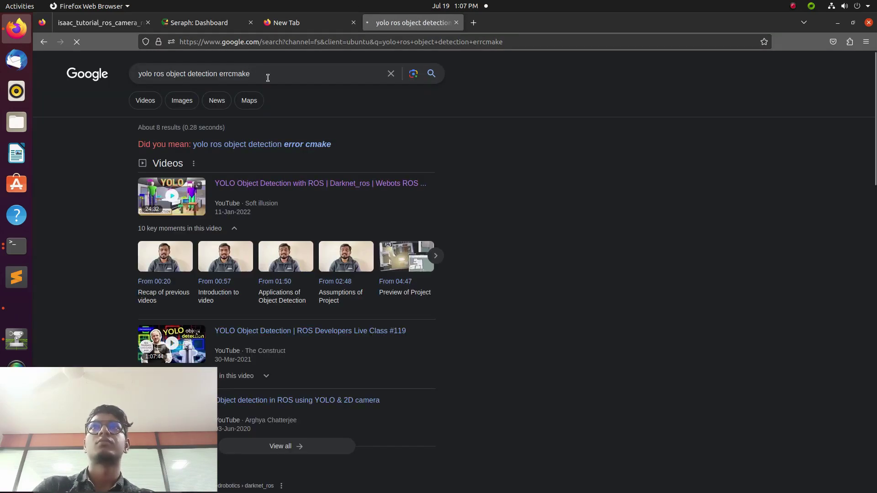
left_click(268, 77)
key("BackSpace")
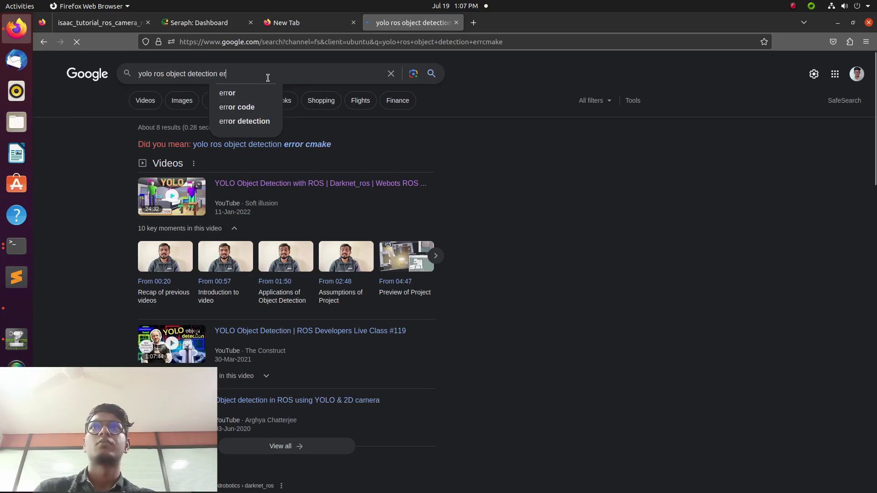
key("BackSpace")
key("BackSpace")
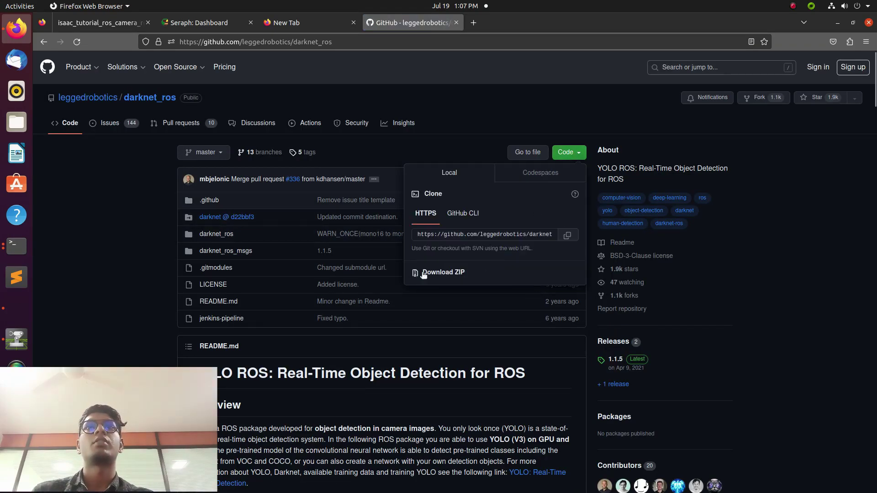
- Scroll the darknet_ros README to the COCO classes and ROS parameters, then return to the terminal
scroll(365, 274, "down", 5)
scroll(334, 274, "down", 5)
scroll(334, 274, "down", 5)
scroll(336, 277, "down", 5)
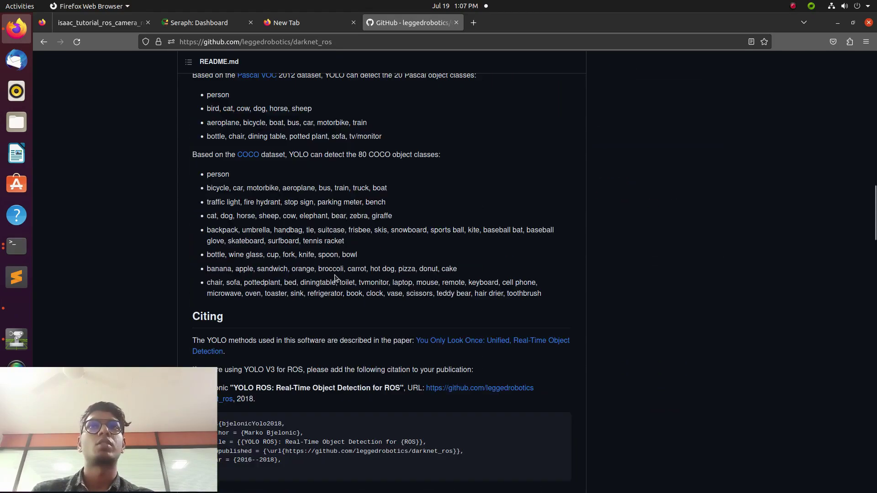
scroll(335, 277, "down", 5)
scroll(336, 278, "down", 5)
scroll(336, 278, "down", 5)
scroll(337, 278, "down", 5)
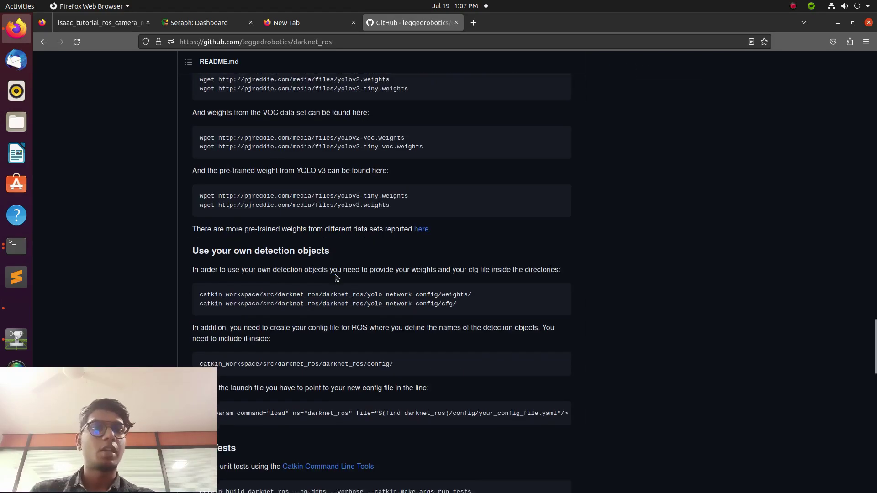
scroll(335, 277, "down", 5)
scroll(336, 276, "down", 2)
scroll(337, 275, "down", 3)
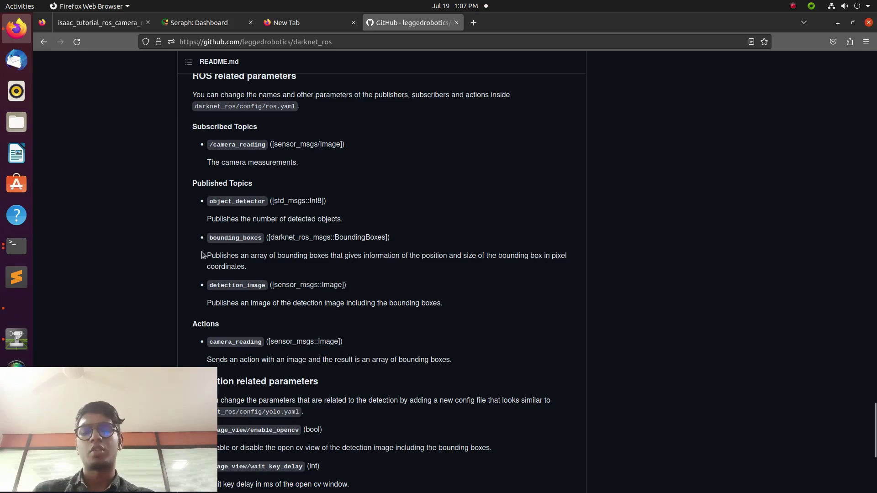
left_click(16, 246)
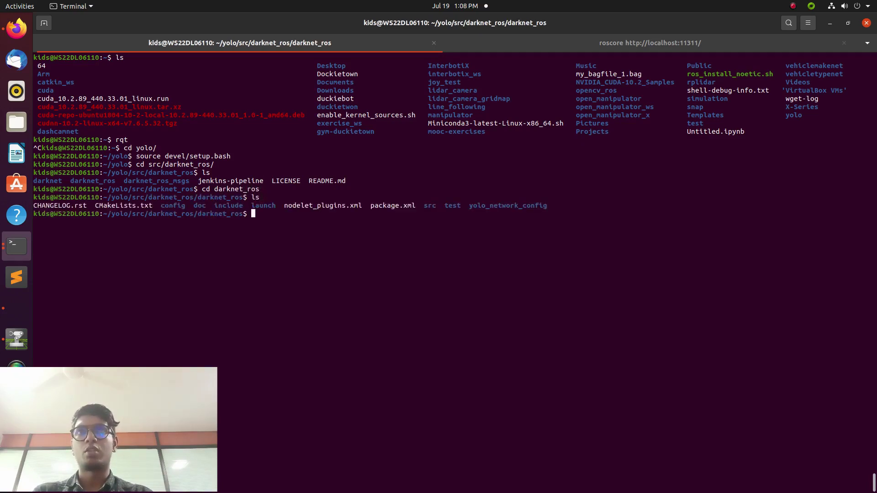
- Enter the launch/ folder and run roslaunch darknet_ros.launch
type("cdlaunch/")
key("Return")
type("roslaunch darknet_ros.launch")
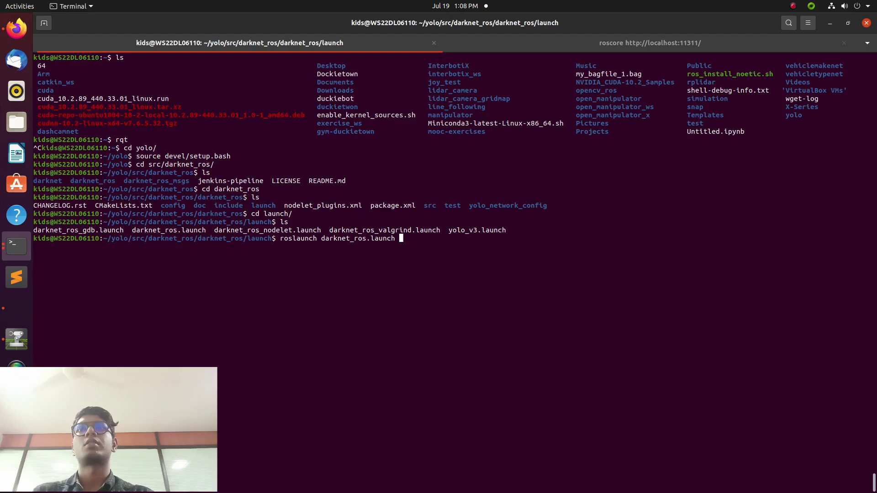
key("Return")
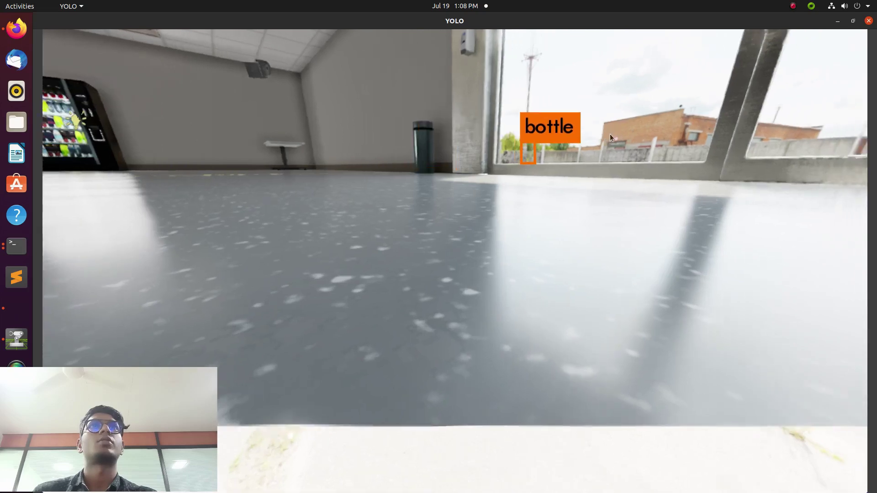
- Minimize the YOLO window and bring the darknet_ros terminal output to the front
left_click(852, 21)
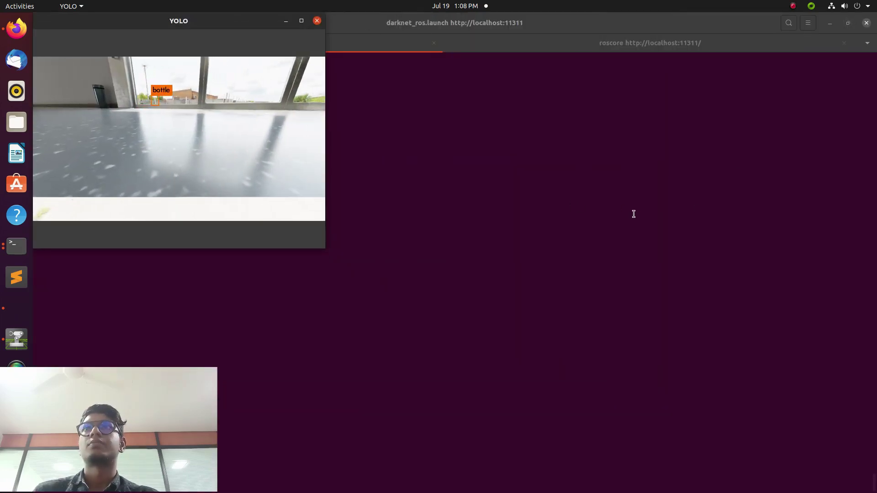
left_click(487, 113)
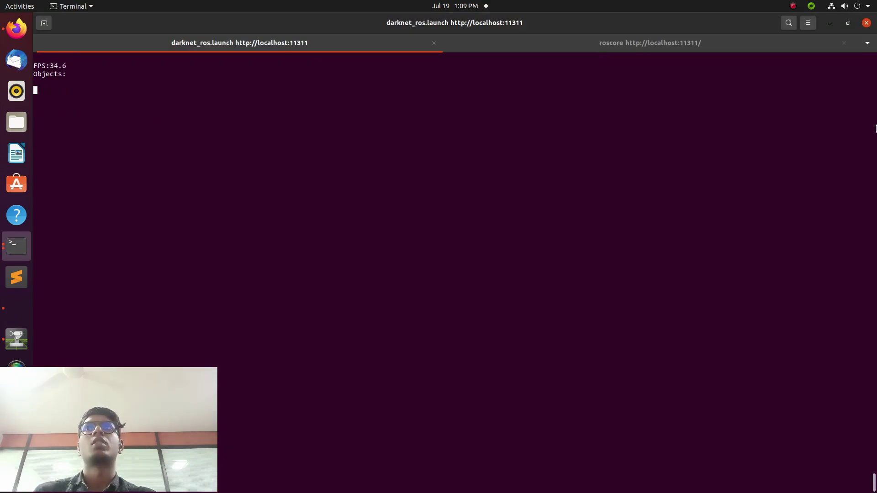
- Switch to Isaac Sim and set the right wheel joint's axis to Y
left_click(848, 23)
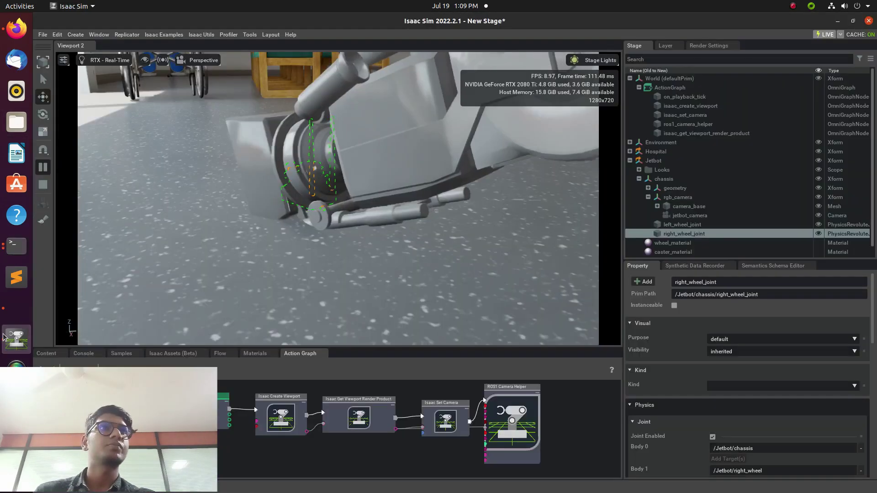
left_click(16, 339)
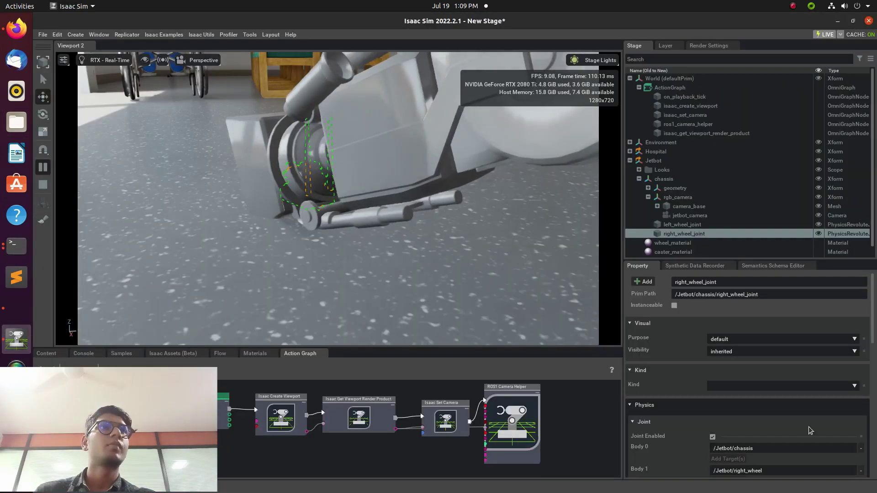
scroll(735, 367, "down", 5)
scroll(751, 387, "down", 2)
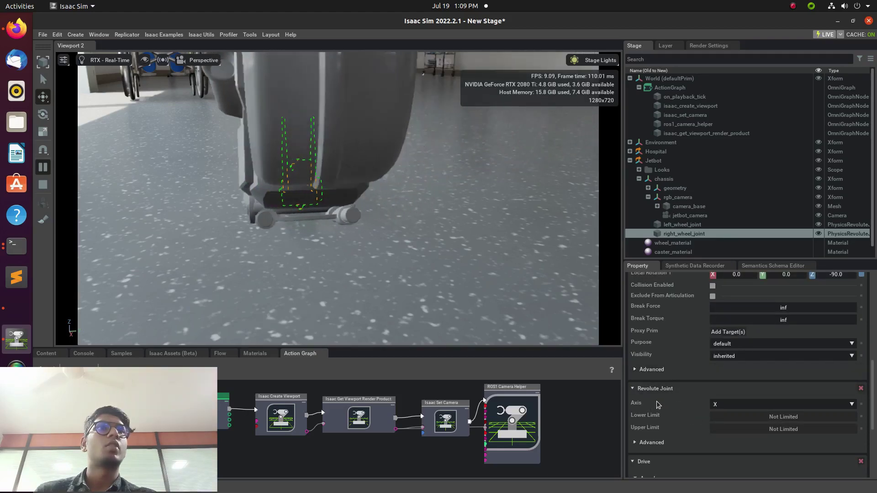
left_click(727, 405)
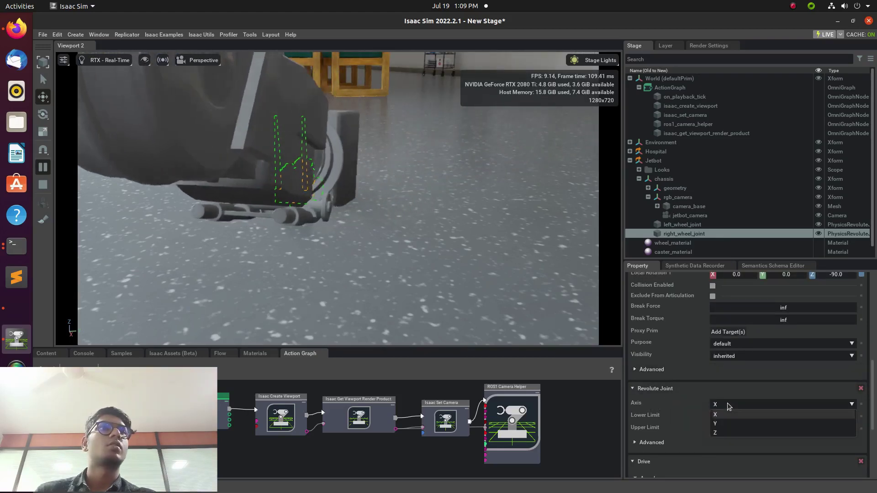
left_click(734, 423)
- Set the right wheel joint's drive target velocity to 100
scroll(717, 418, "down", 1)
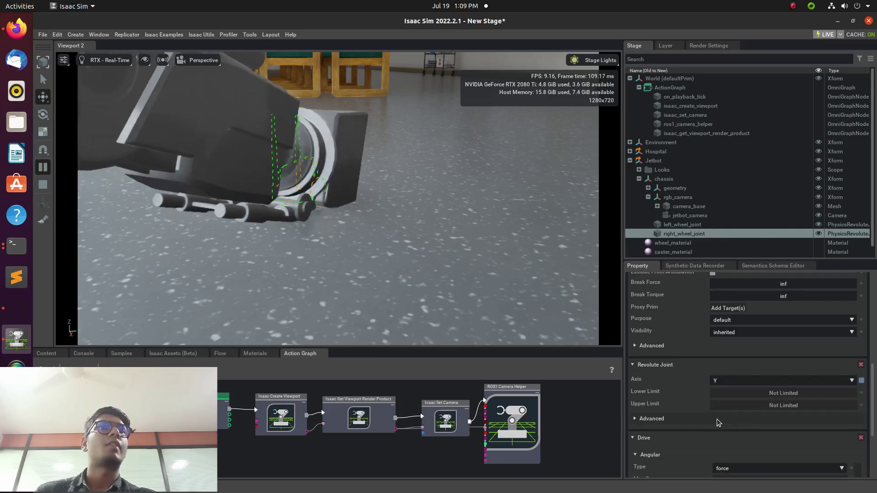
scroll(717, 419, "down", 3)
scroll(717, 419, "down", 1)
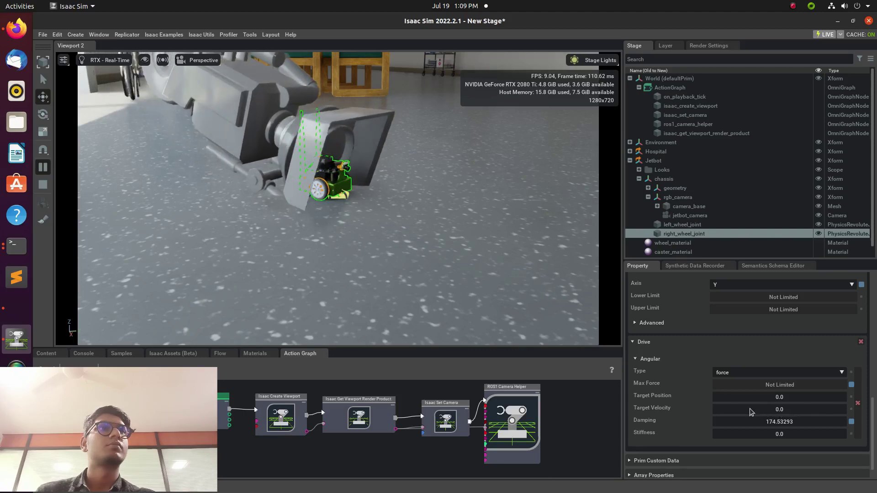
double_click(768, 409)
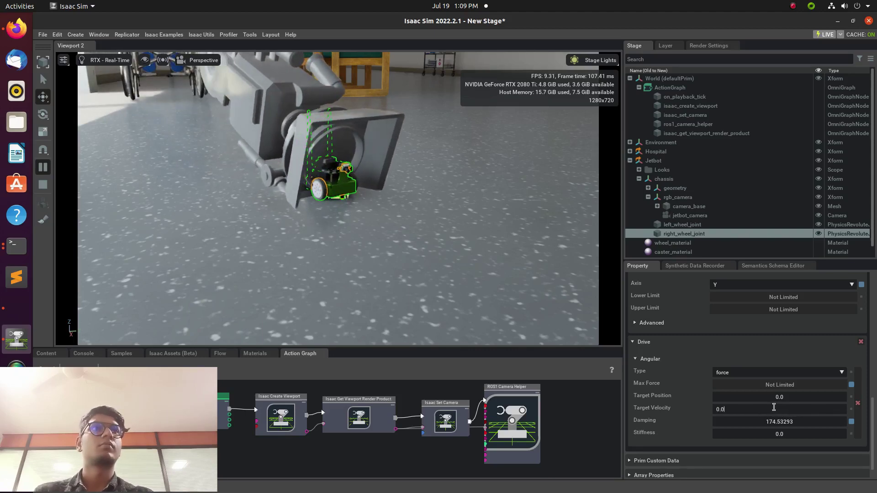
key("BackSpace")
key("BackSpace")
key("BackSpace")
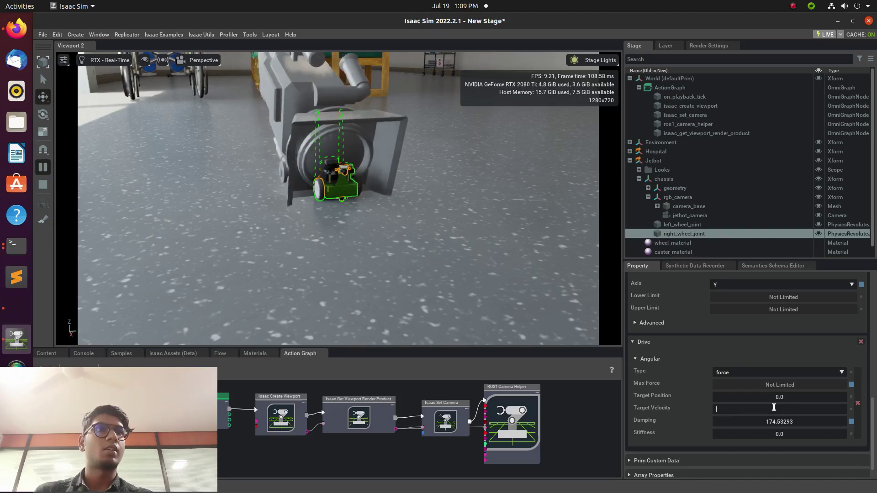
type("1")
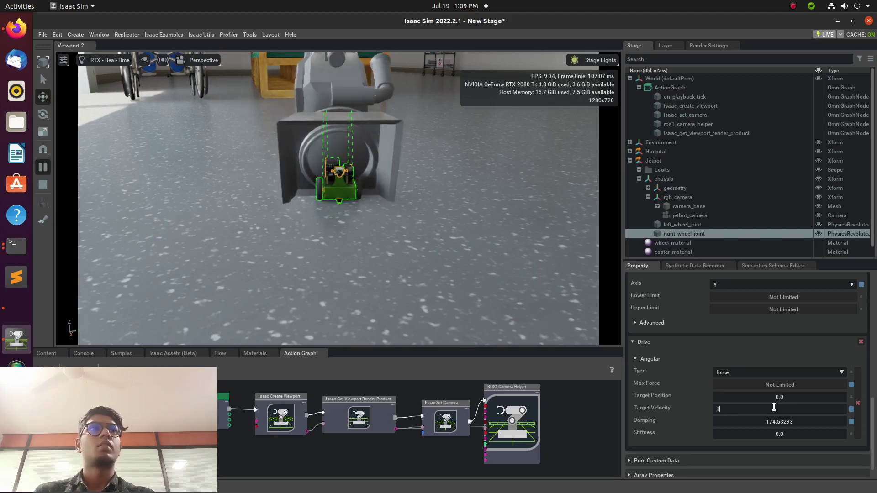
type("00")
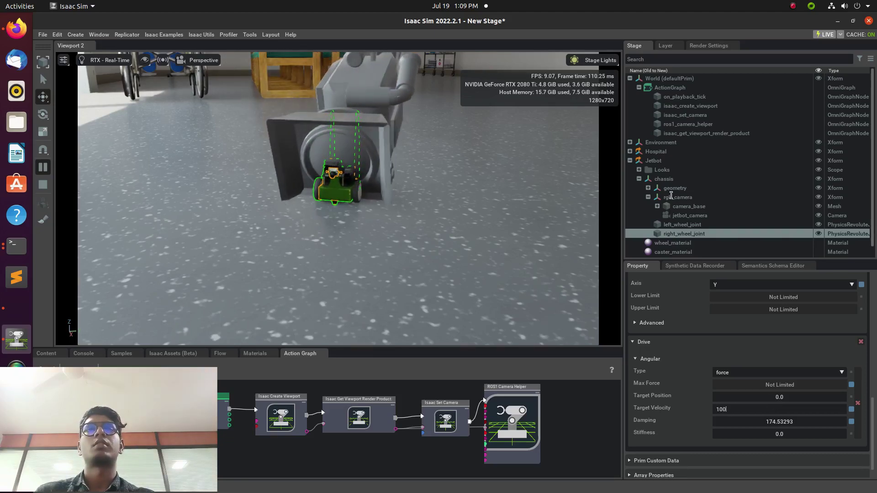
left_click(196, 205)
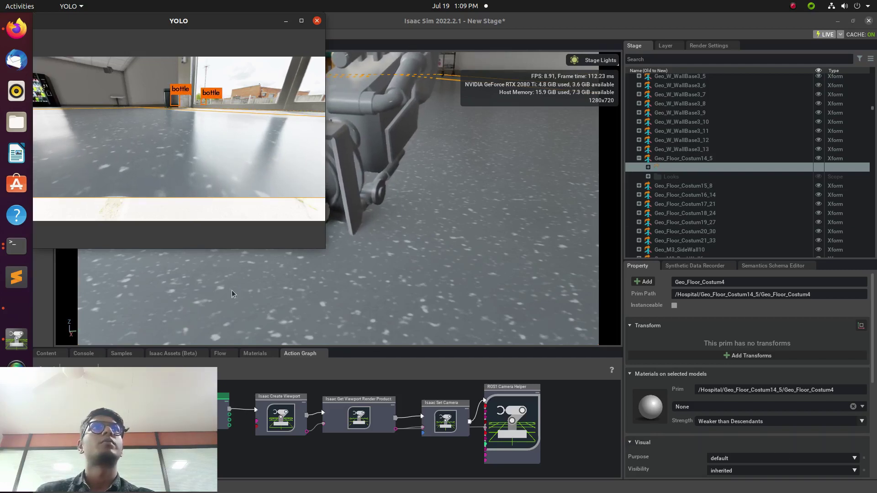
- Bring Isaac Sim back in front of YOLO and collapse the Hospital group in the Stage tree
left_click(91, 302)
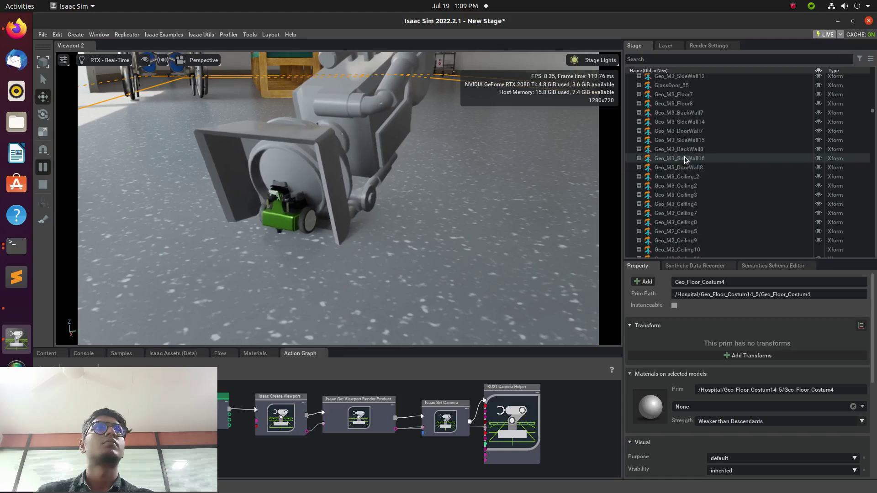
scroll(712, 146, "down", 3)
scroll(776, 128, "down", 3)
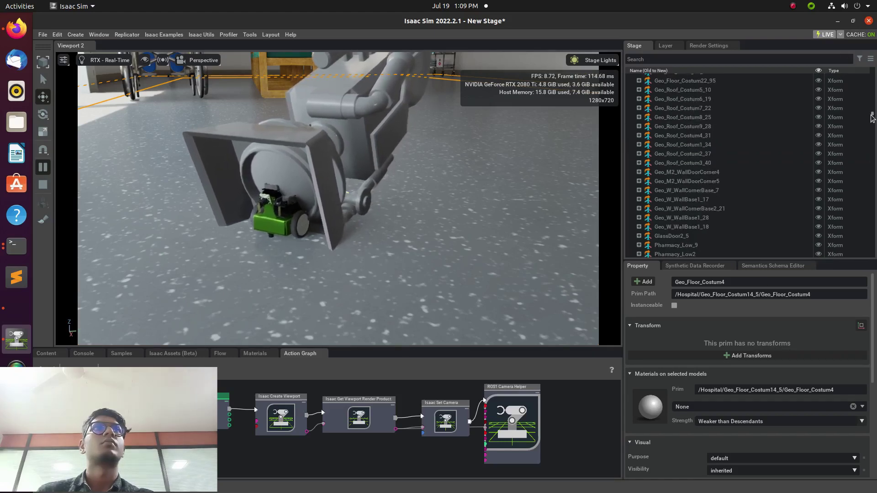
left_click(873, 78)
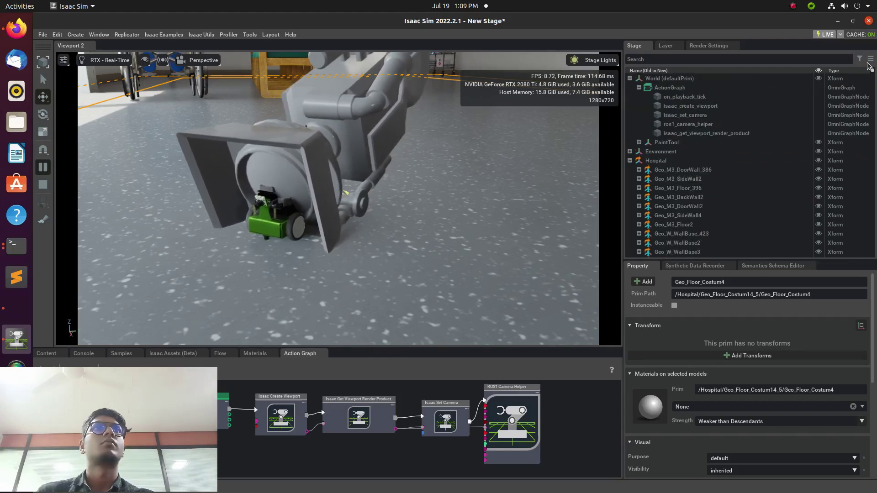
left_click(630, 160)
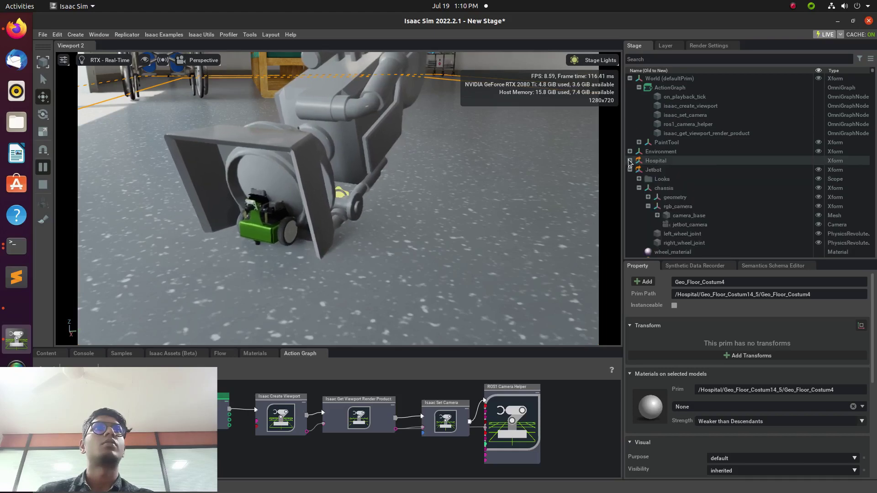
- Select the Jetbot's left_wheel_joint and bring its Drive > Angular properties into view
left_click(689, 235)
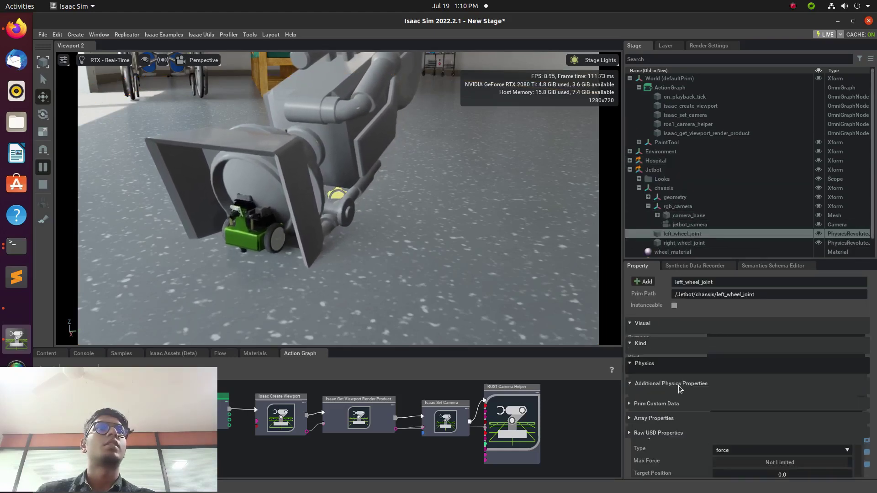
scroll(695, 386, "down", 5)
scroll(695, 387, "down", 5)
scroll(695, 388, "down", 3)
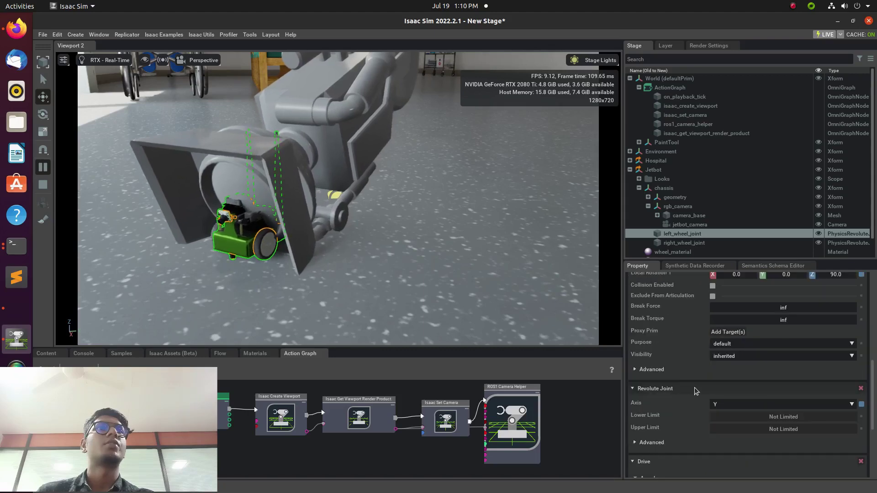
scroll(695, 387, "down", 3)
scroll(694, 388, "down", 1)
scroll(694, 389, "down", 1)
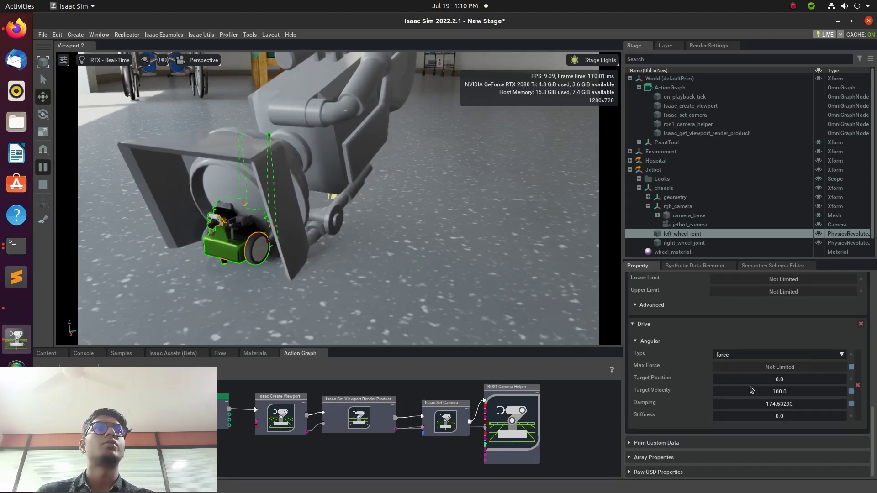
- Change the left wheel's target velocity from 100.0 to 0, then deselect the joint
double_click(782, 392)
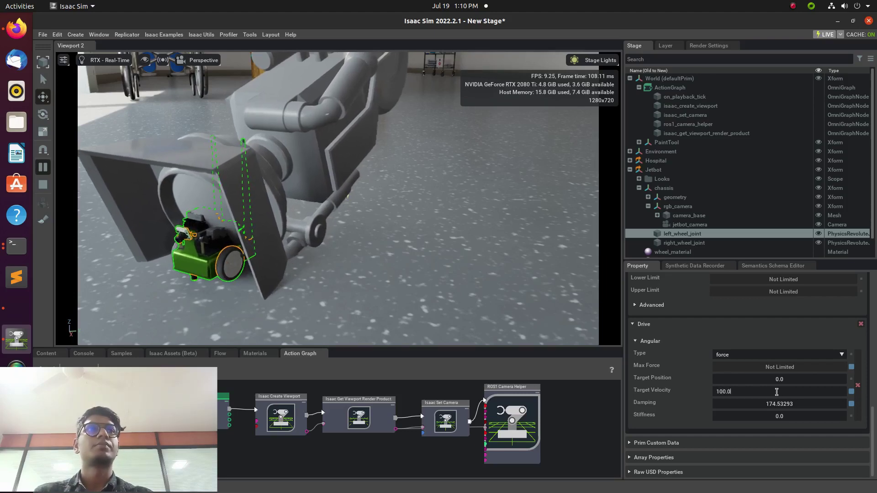
key("BackSpace")
key("BackSpace")
key("BackSpace")
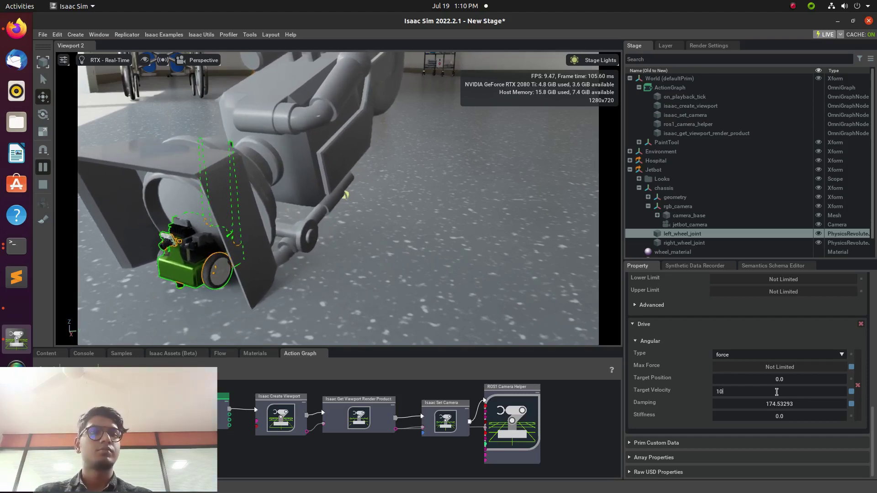
type("0")
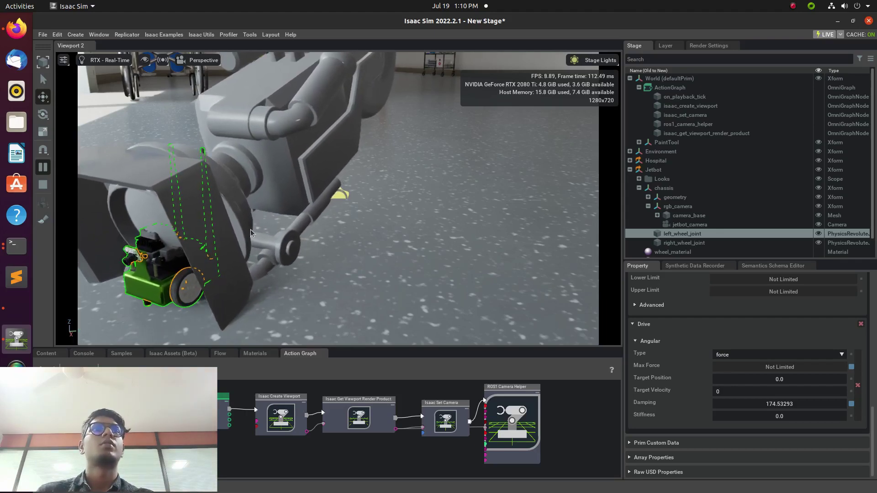
key("Return")
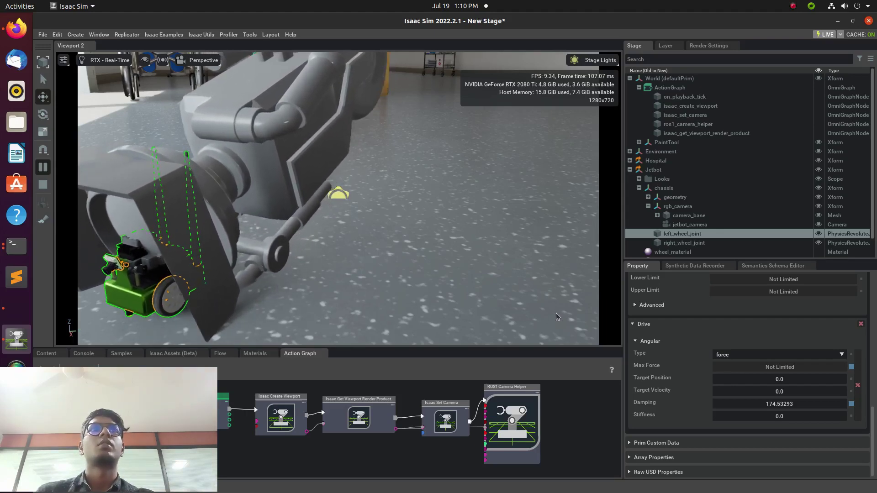
left_click(347, 311)
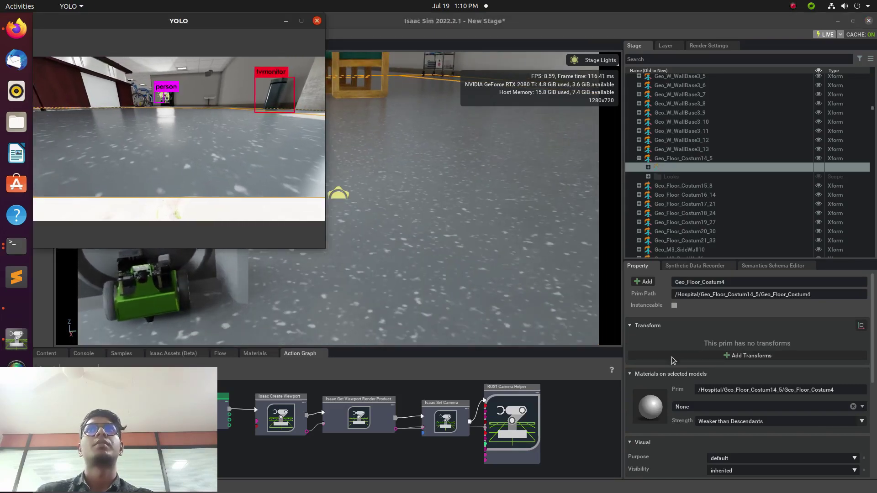
- While YOLO labels persons, monitors and chairs, return to the Stage tree top and collapse Hospital
scroll(718, 160, "up", 5)
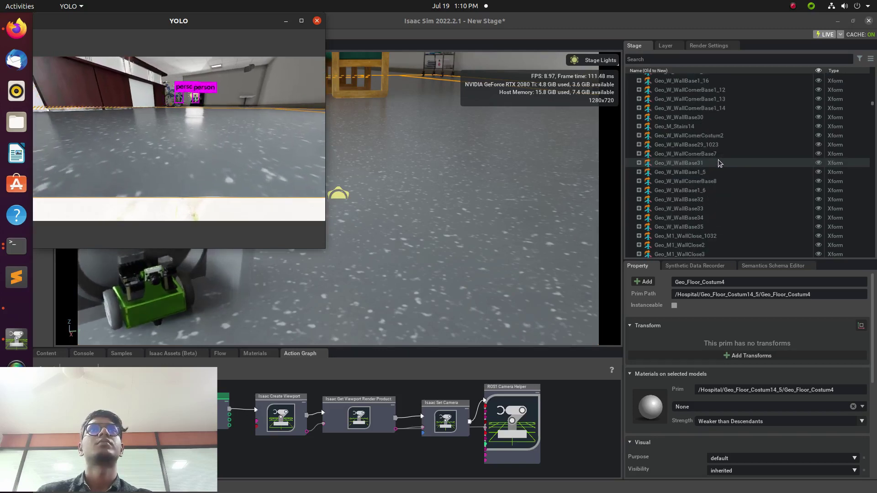
scroll(718, 161, "up", 5)
scroll(719, 162, "up", 3)
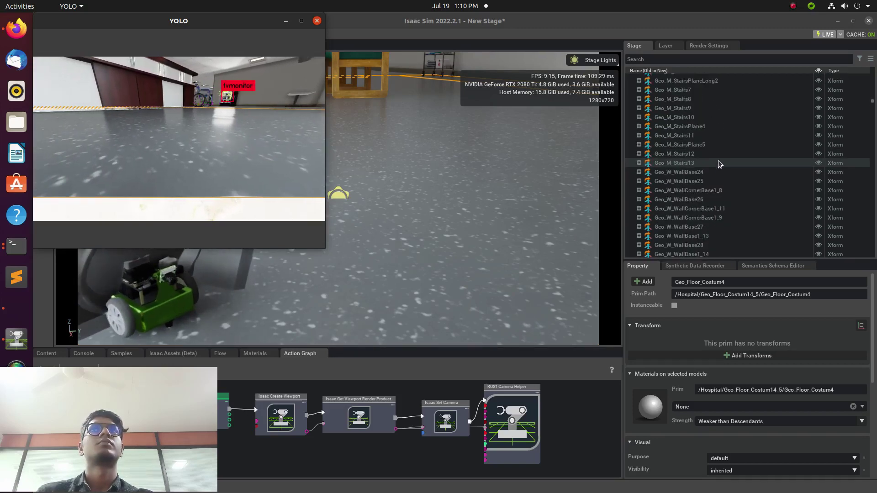
scroll(718, 163, "up", 3)
scroll(718, 162, "up", 3)
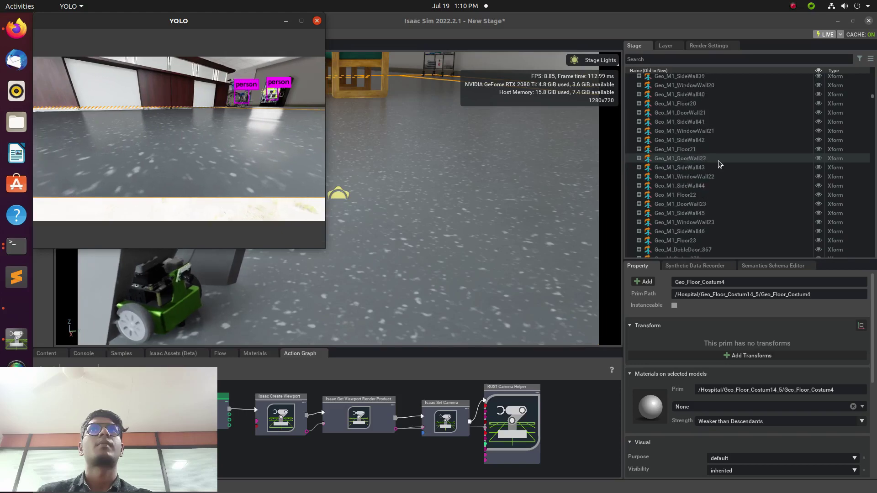
scroll(718, 160, "up", 3)
scroll(718, 161, "up", 3)
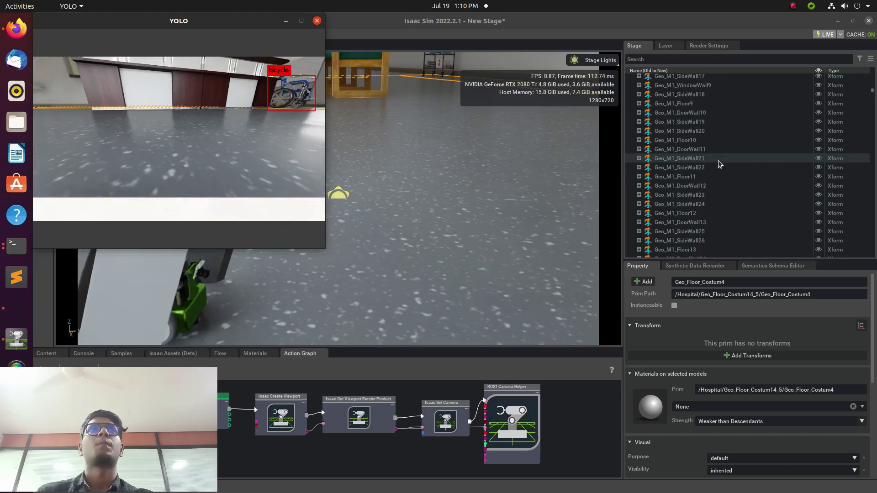
scroll(718, 160, "up", 3)
scroll(718, 161, "up", 3)
scroll(718, 161, "up", 3)
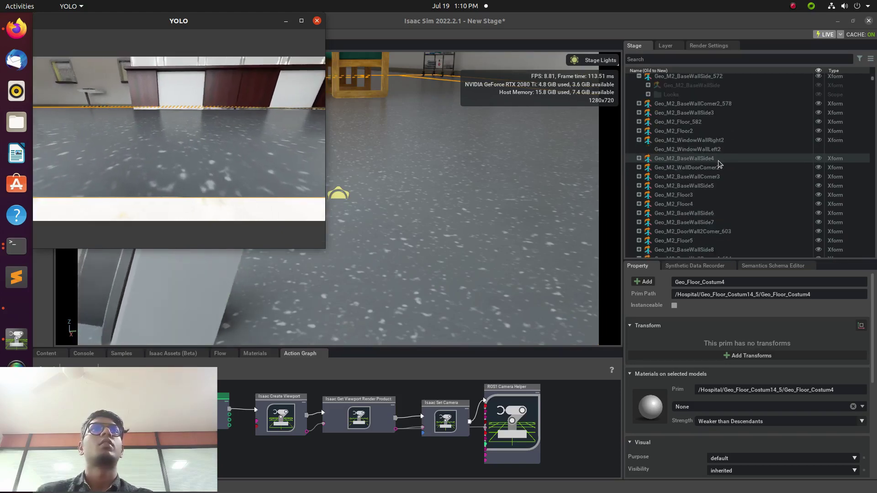
scroll(718, 161, "up", 3)
scroll(718, 161, "up", 3)
scroll(718, 161, "up", 3)
scroll(718, 163, "up", 3)
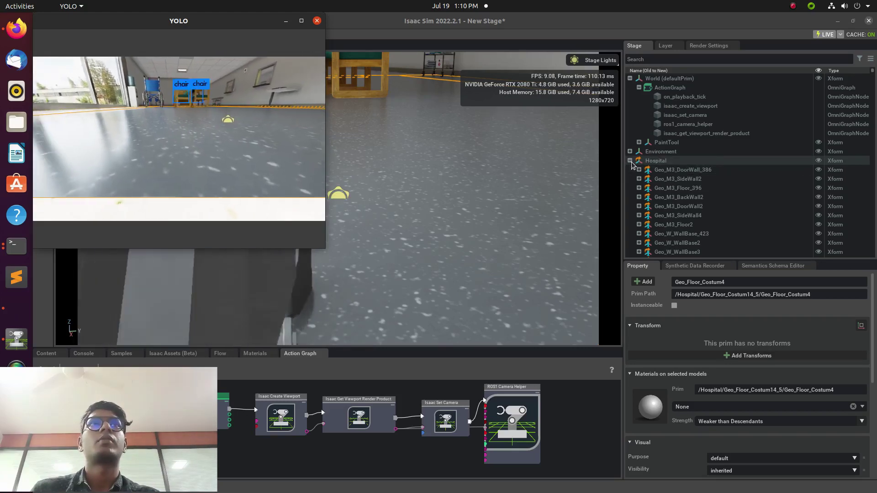
left_click(631, 161)
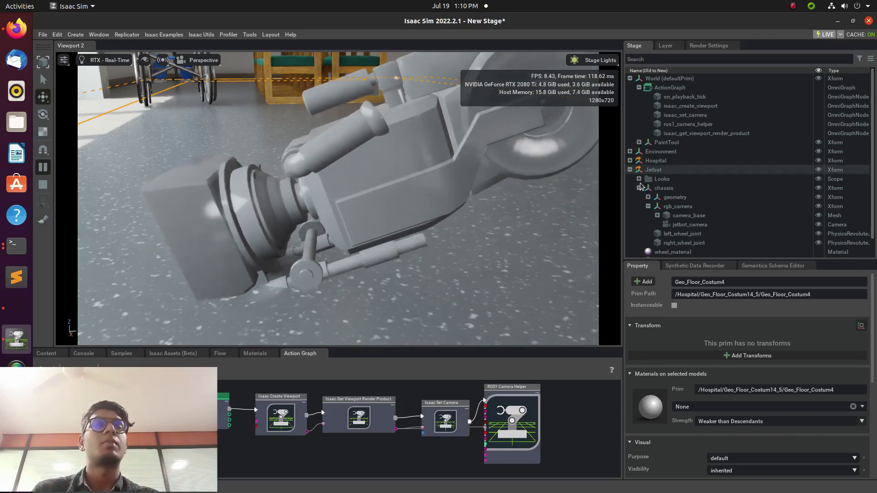
scroll(667, 210, "down", 1)
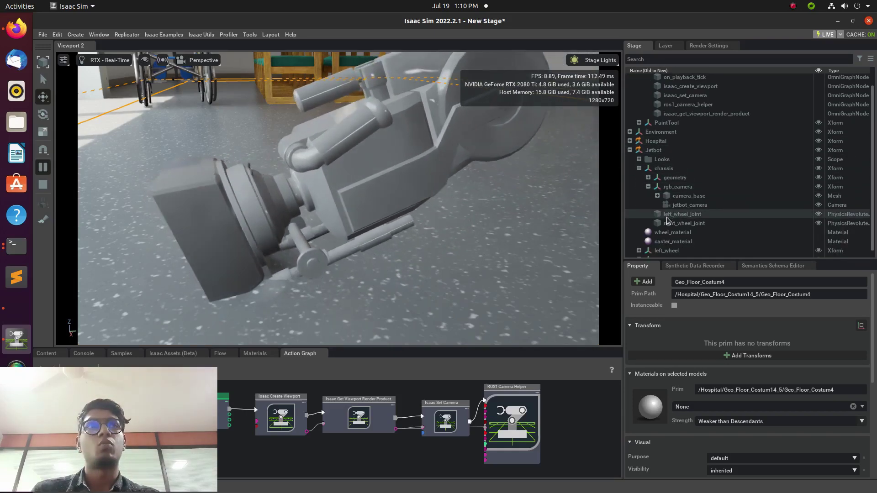